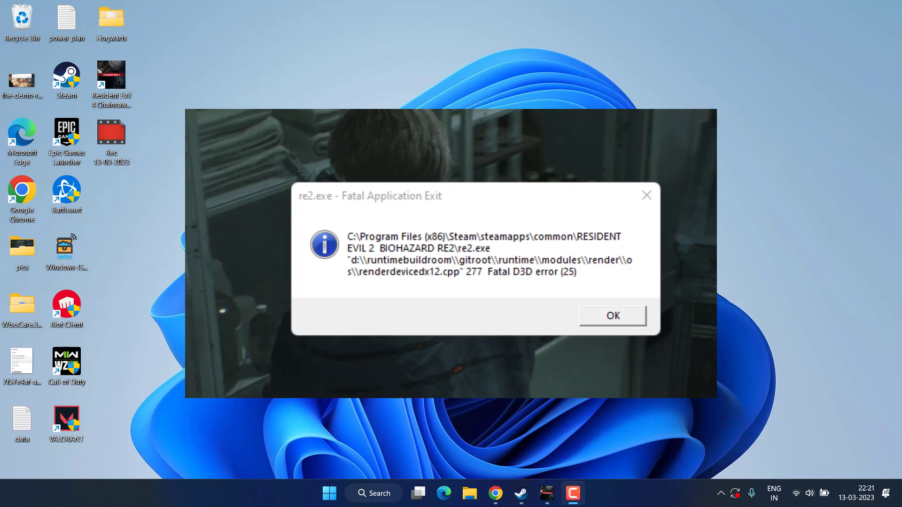
Dismiss the re2.exe Fatal D3D error (25) message with Enter
key("Return")
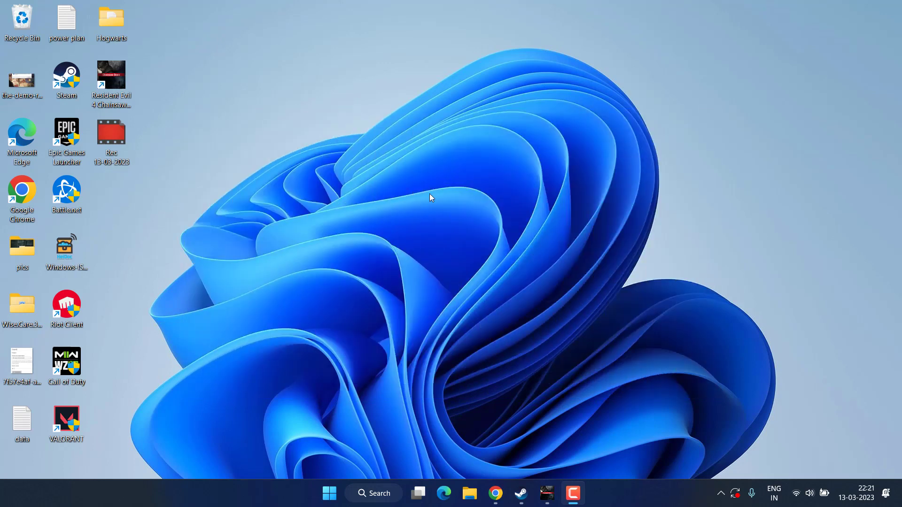
Search 'advanced' and reach the Advanced tab of Performance Options, showing 9258 MB paging size
left_click(329, 493)
type("advanced")
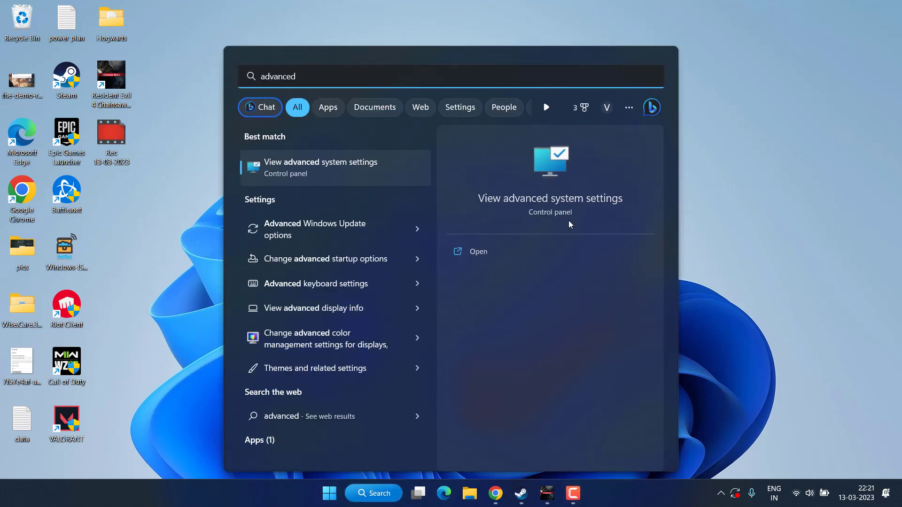
left_click(557, 199)
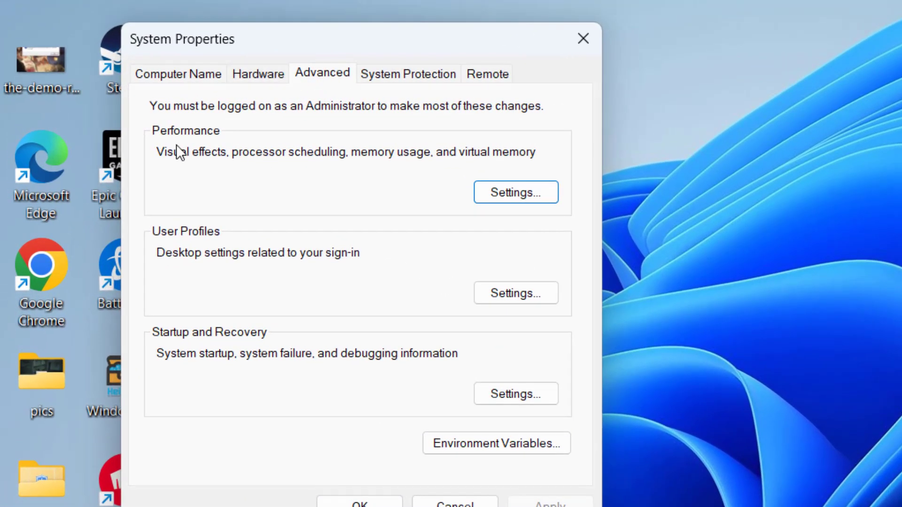
left_click(508, 191)
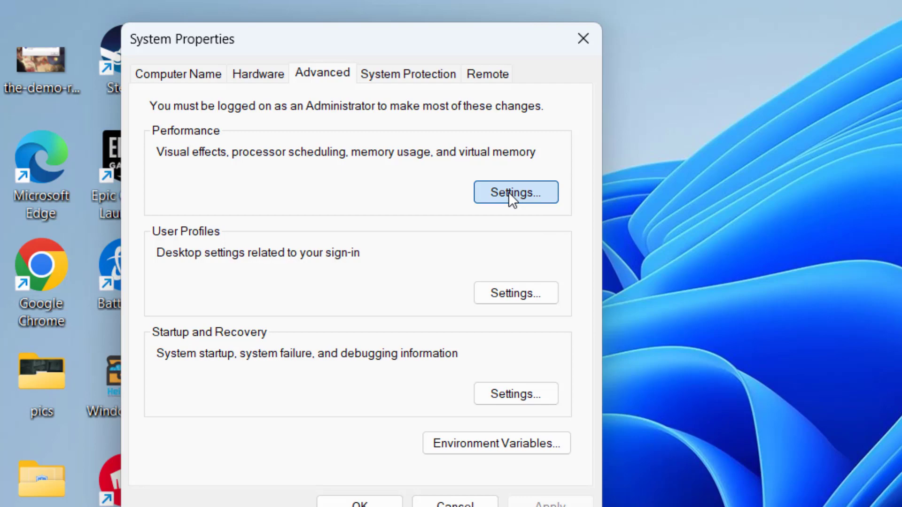
left_click(277, 162)
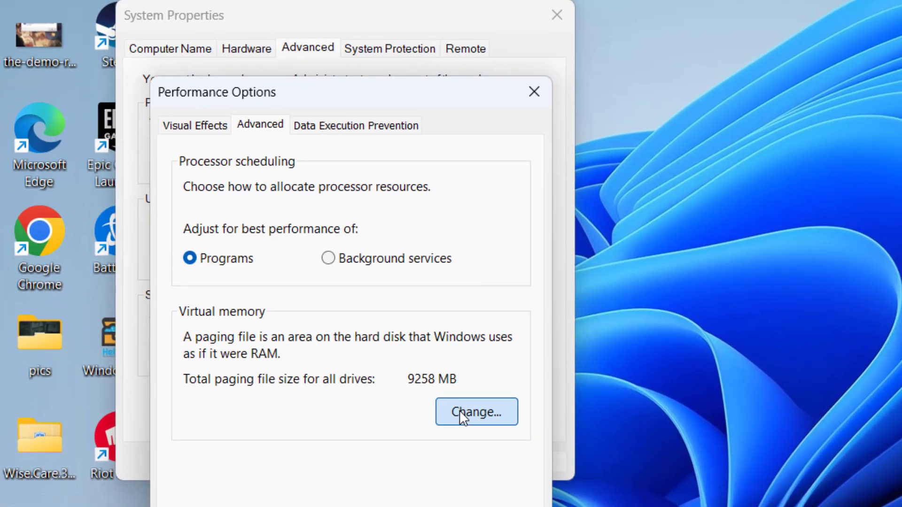
In Virtual Memory, turn off automatic paging file management and check drives D:, E:, then C:
left_click(483, 459)
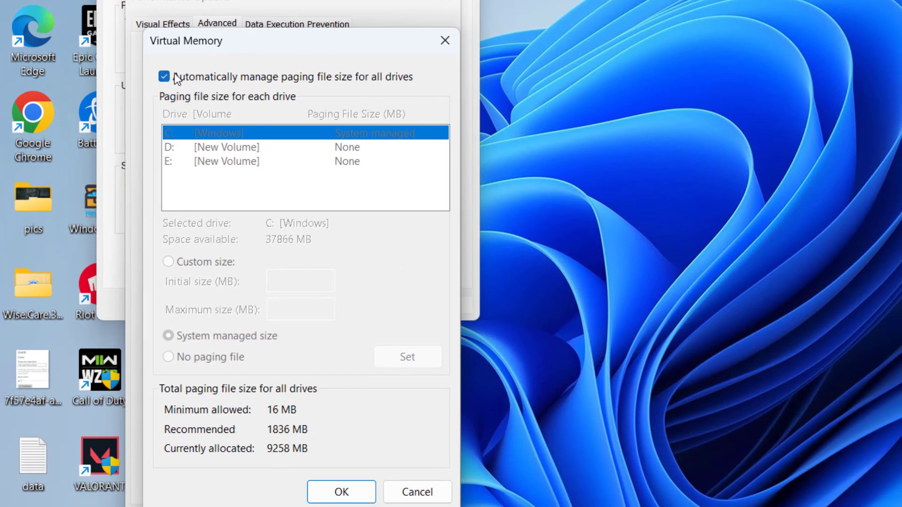
left_click(259, 78)
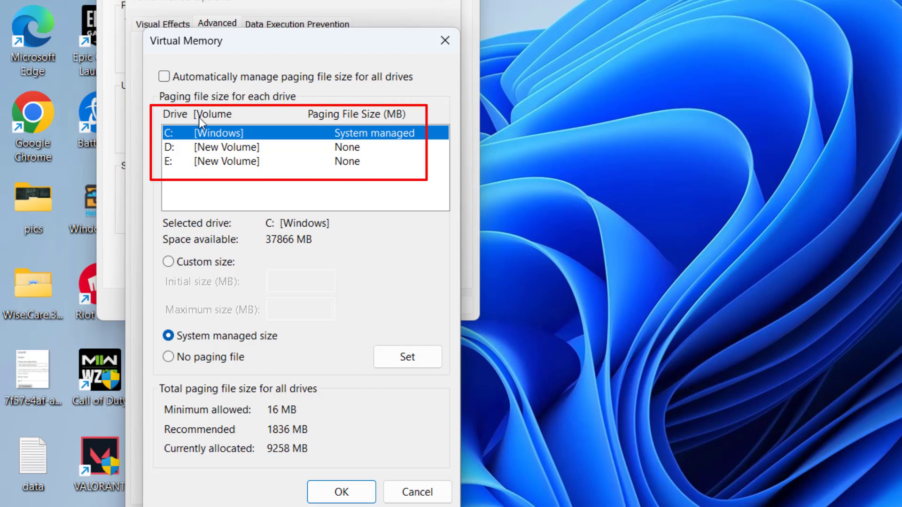
left_click(222, 142)
left_click(221, 159)
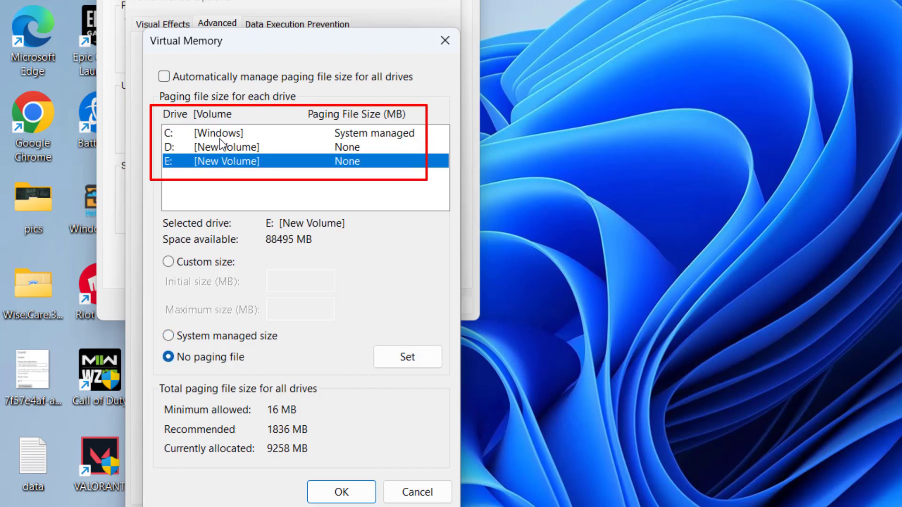
left_click(218, 135)
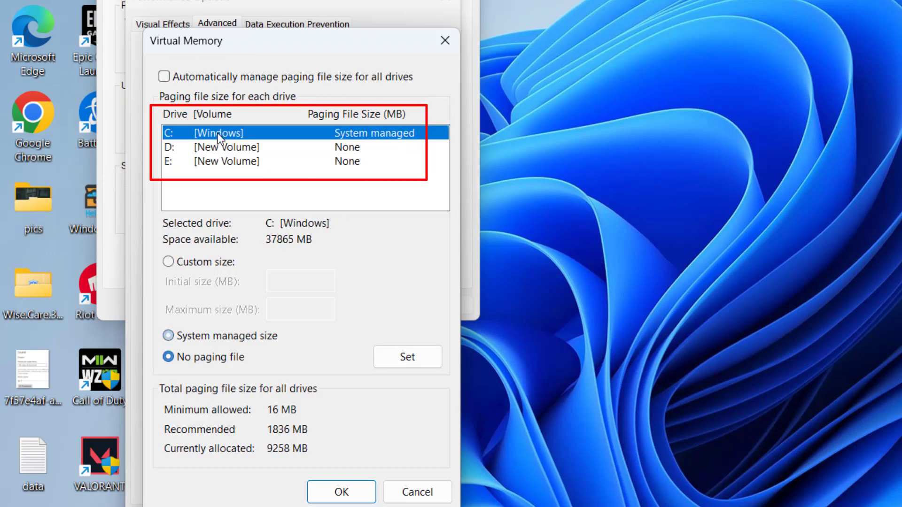
Give drive C: a custom paging size of 8000 MB initial and 32000 MB maximum
left_click(205, 263)
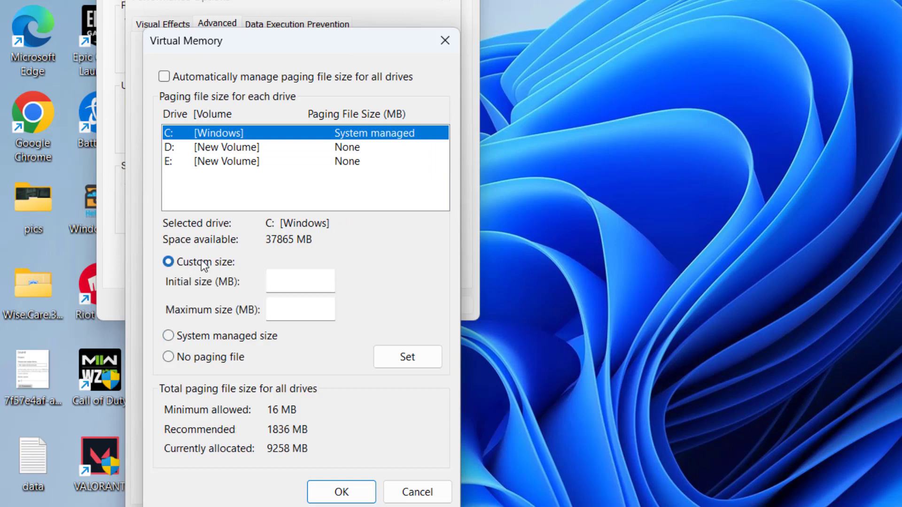
left_click(281, 279)
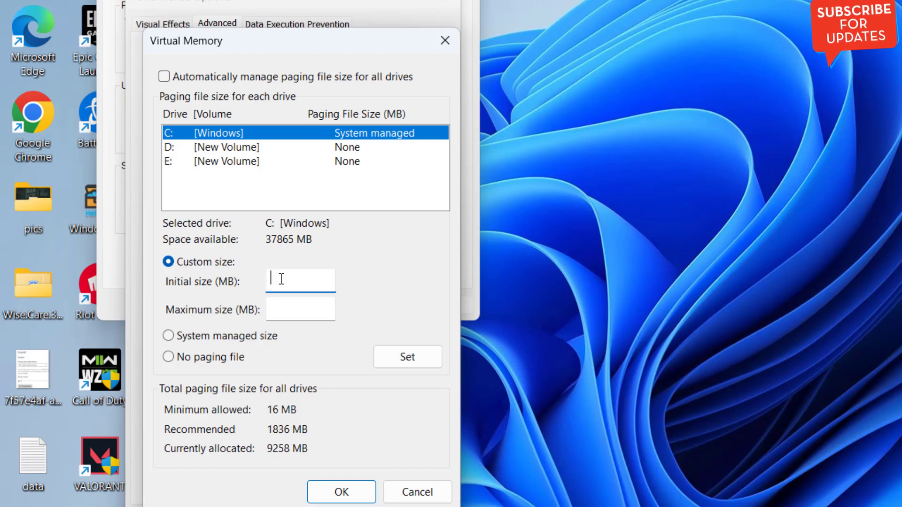
type("8000")
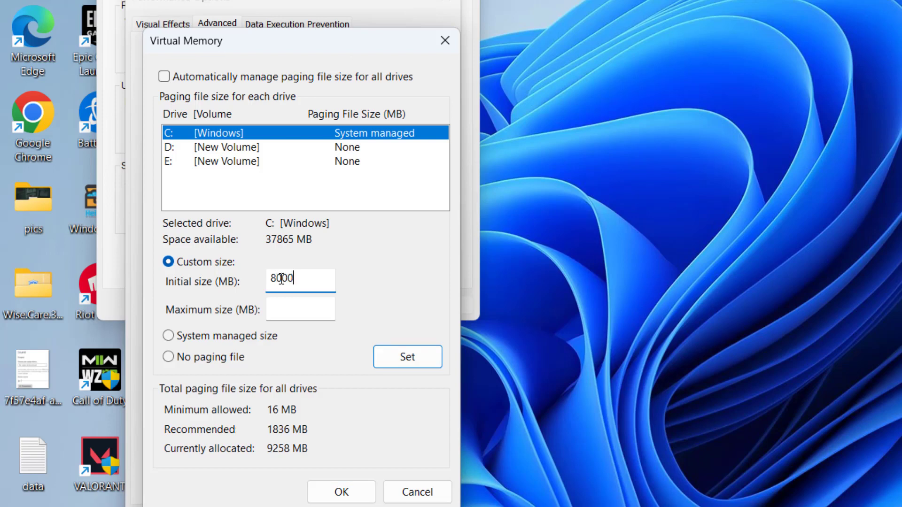
left_click(290, 314)
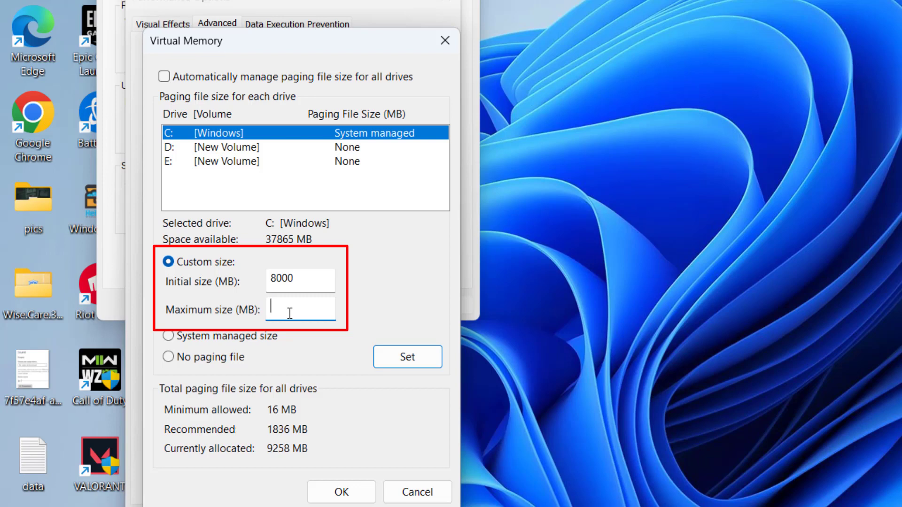
type("32000")
Set the 8000–32000 MB size on C: and confirm Virtual Memory, Performance Options and System Properties
left_click(421, 361)
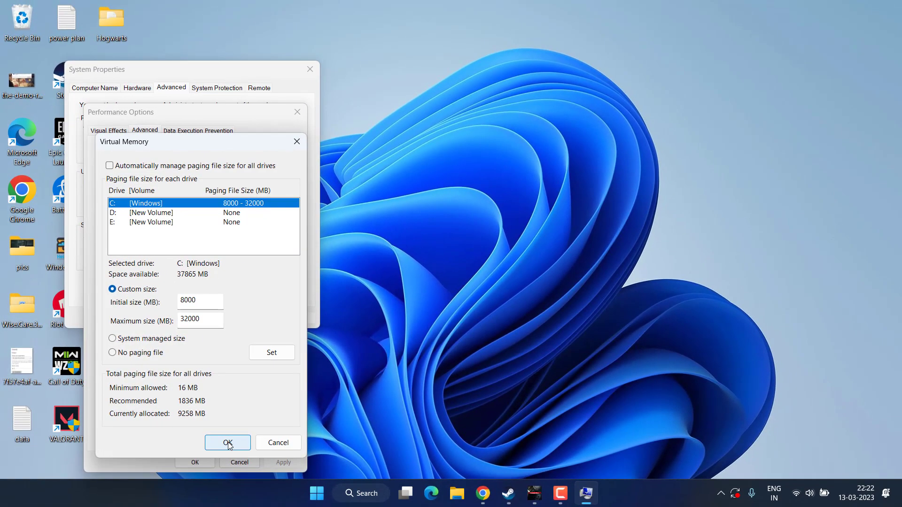
left_click(228, 443)
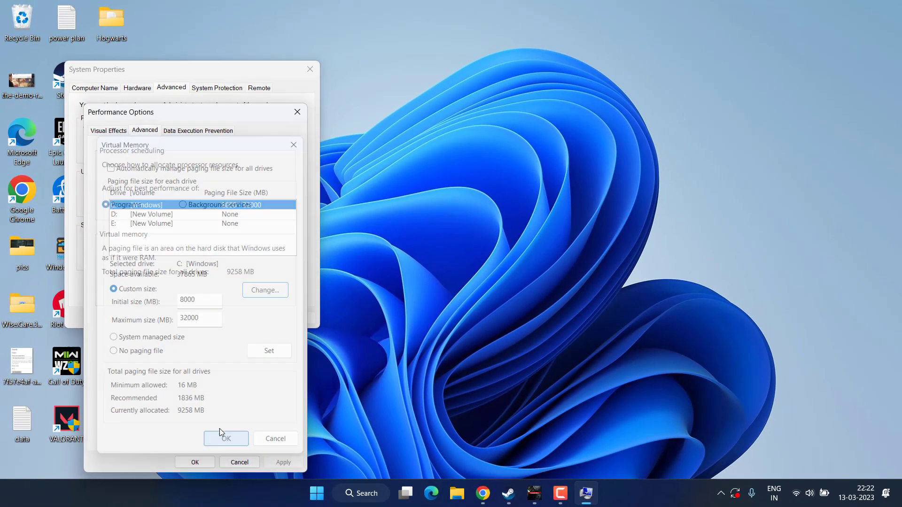
left_click(206, 464)
left_click(199, 321)
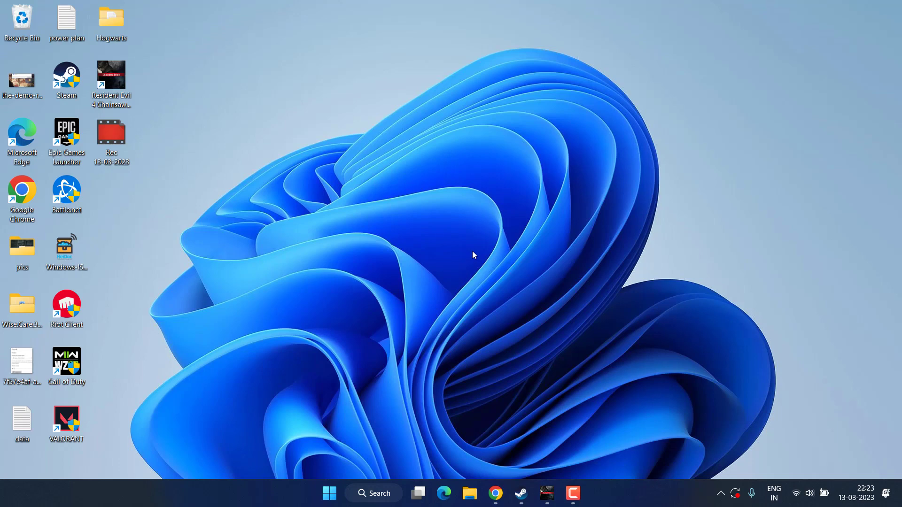
Bring the running RE4 Chainsaw Demo to the front from Steam and open its Graphics options
left_click(519, 484)
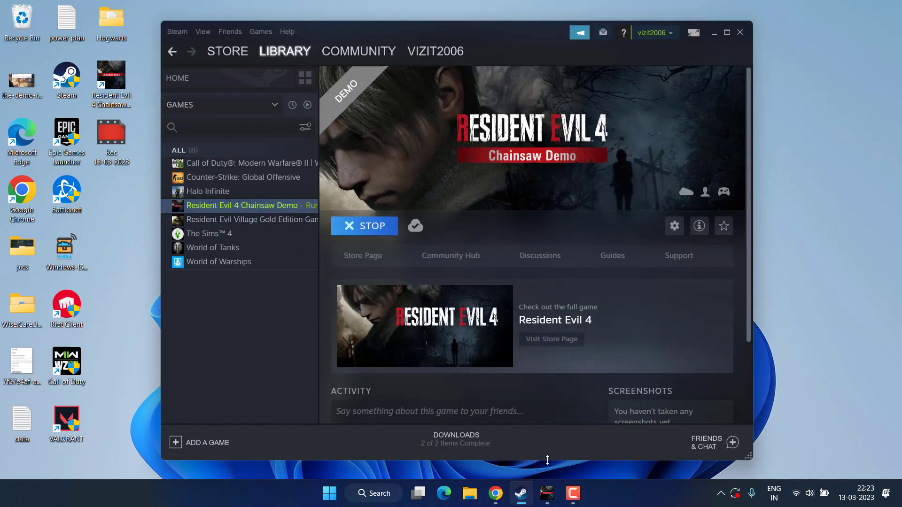
left_click(547, 493)
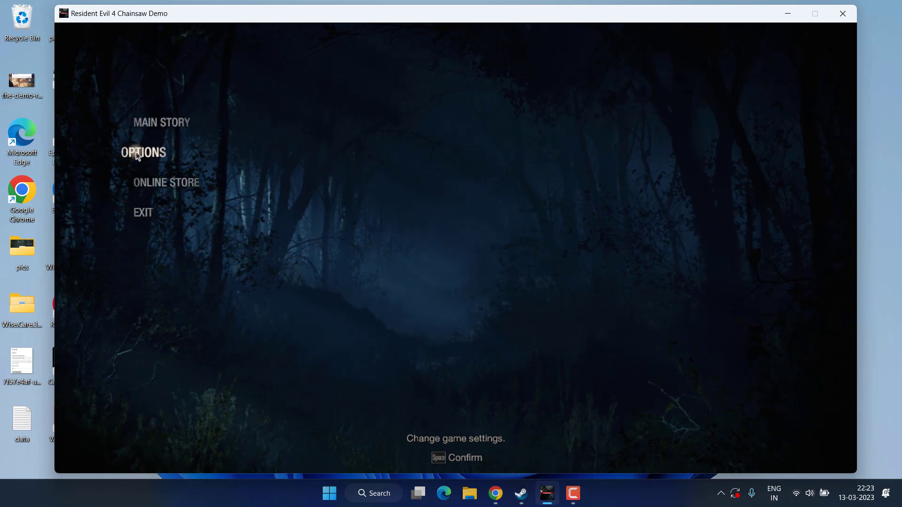
left_click(148, 153)
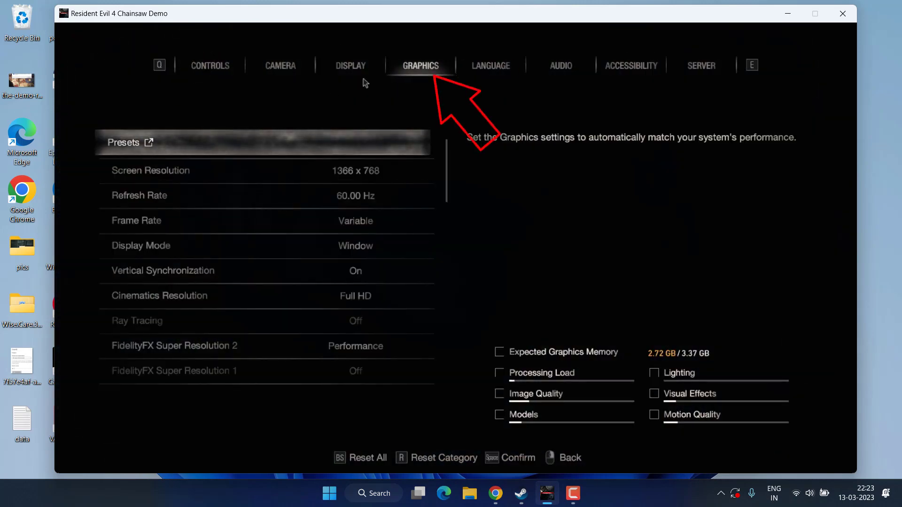
key("space")
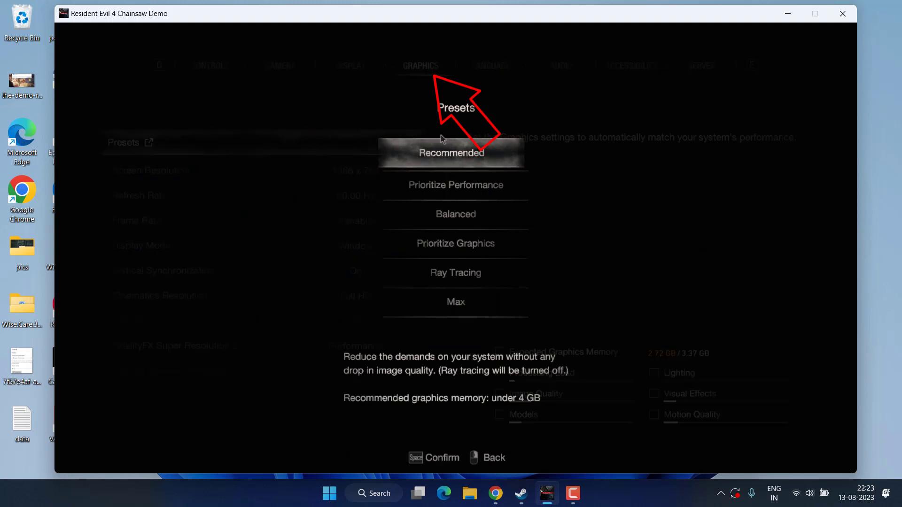
right_click(368, 113)
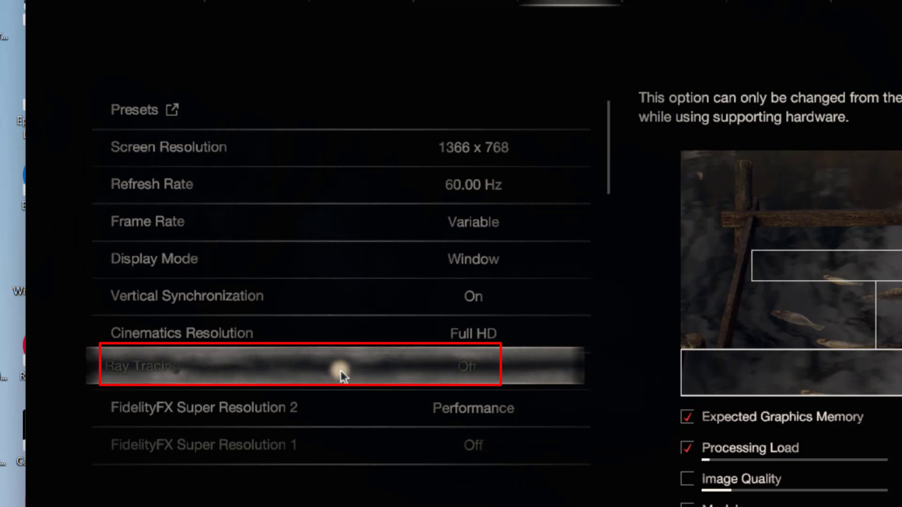
Set FidelityFX Super Resolution 2 to Balanced and Texture Quality to Medium (0.25 GB)
key("Down")
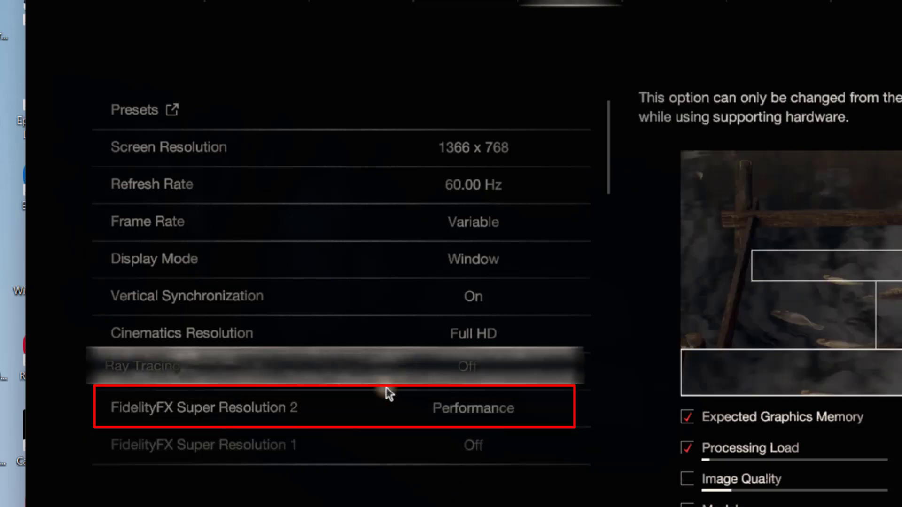
left_click(380, 409)
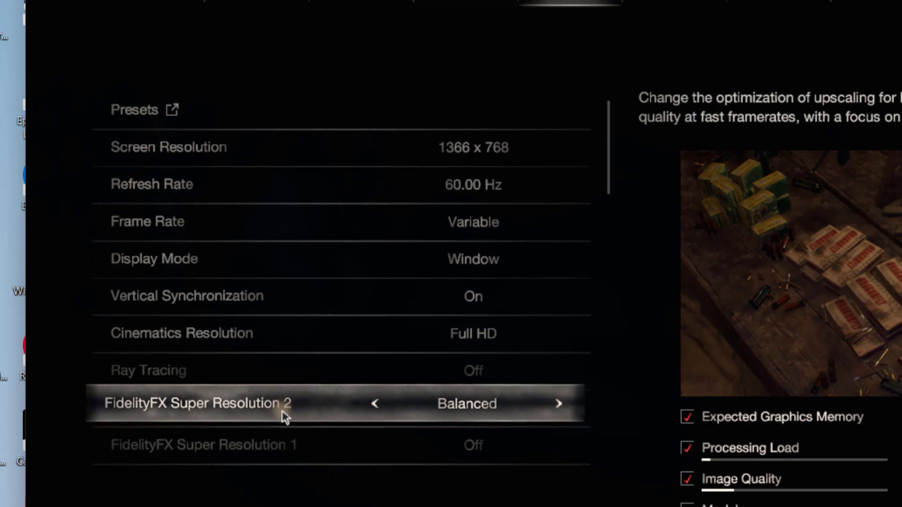
scroll(282, 410, "down", 5)
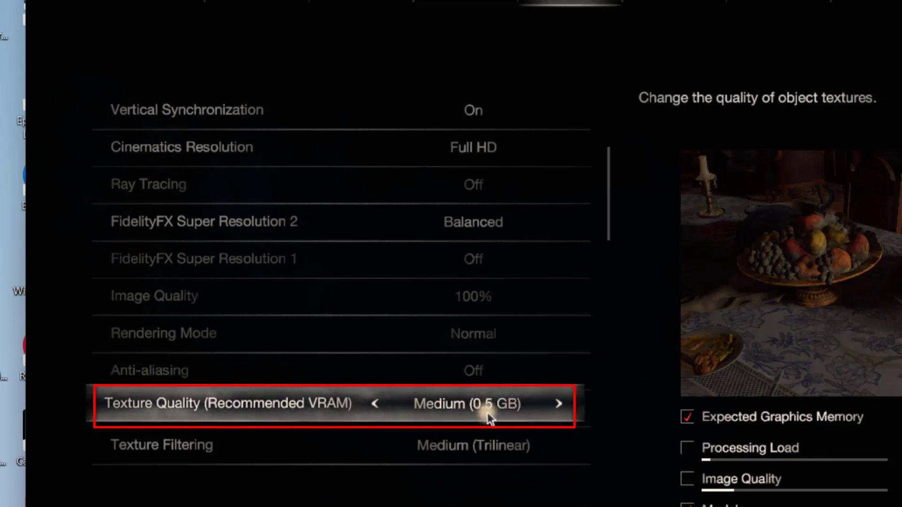
left_click(374, 405)
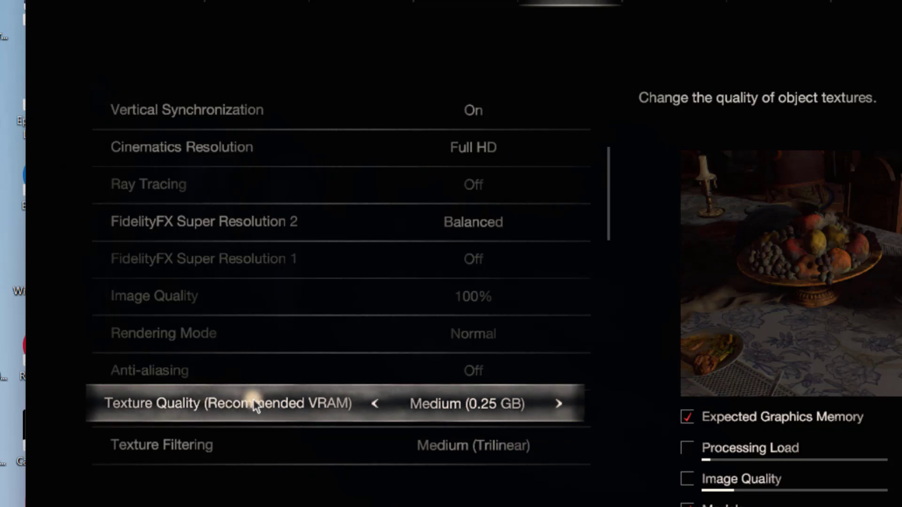
Step down the settings list from Shadow Quality to Resource-Intense Effects Quality
key("Down")
key("Down")
key("Down")
key("Down")
key("Down")
key("Down")
key("Down")
key("Down")
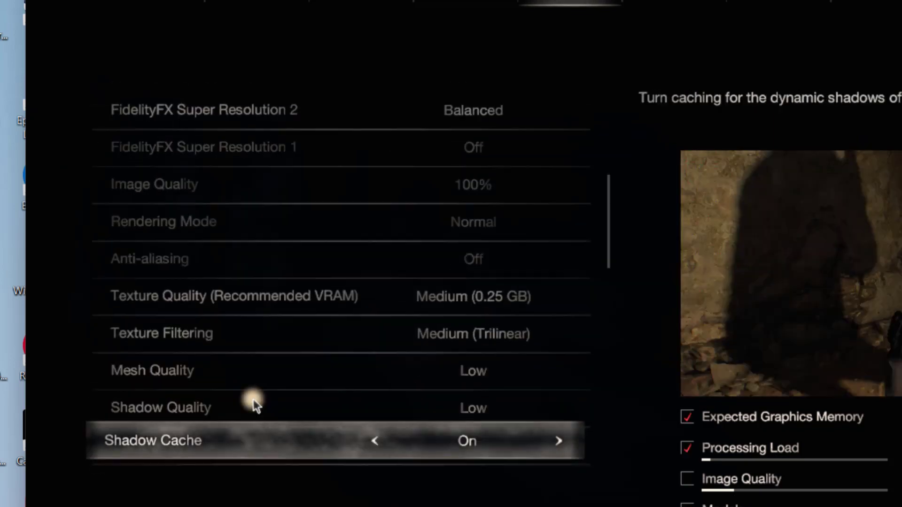
key("Down")
key("Down")
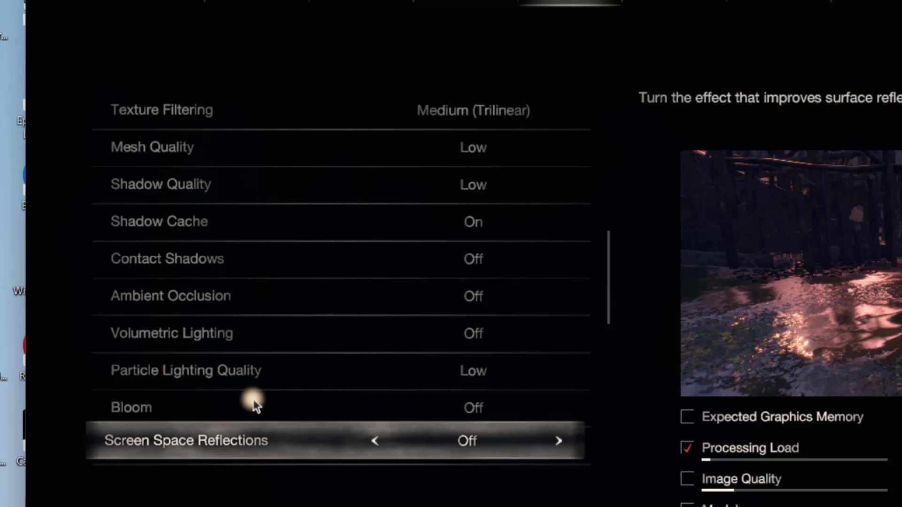
key("Down")
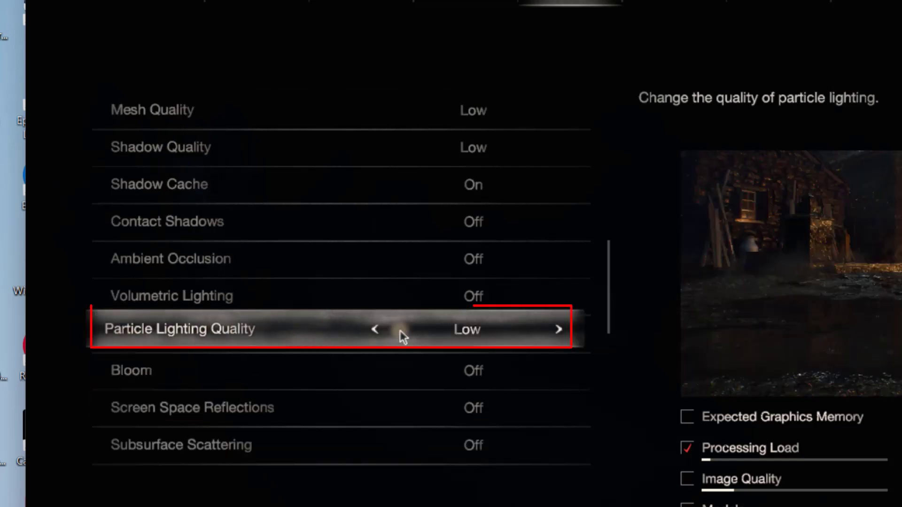
key("Down")
key("Down")
key("Down")
key("Down")
key("Down")
key("Down")
key("Down")
key("Down")
key("Down")
key("Down")
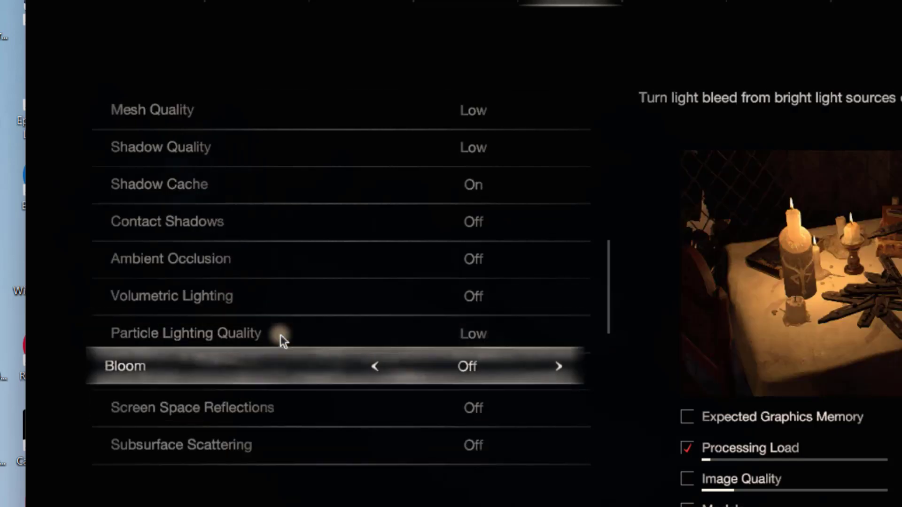
key("Down")
key("Down")
key("Down")
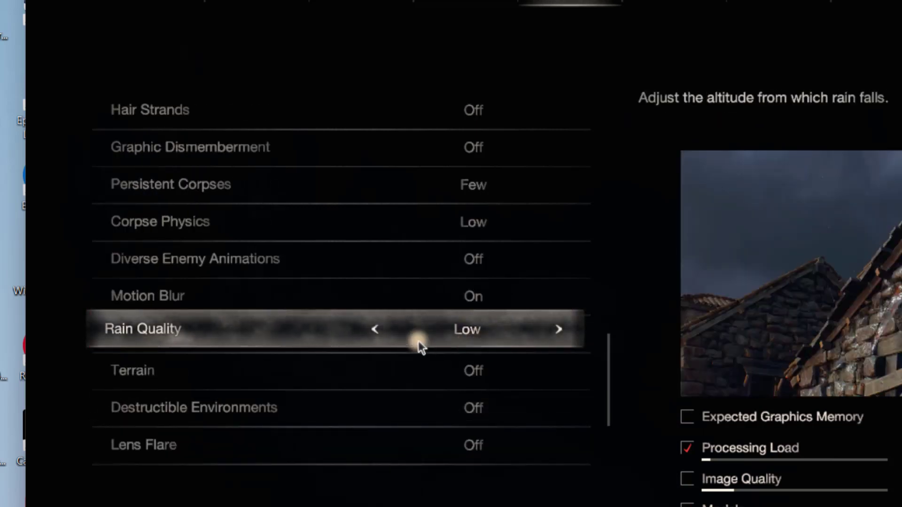
key("Down")
key("Down")
key("Down")
key("Down")
key("Down")
key("Down")
key("Down")
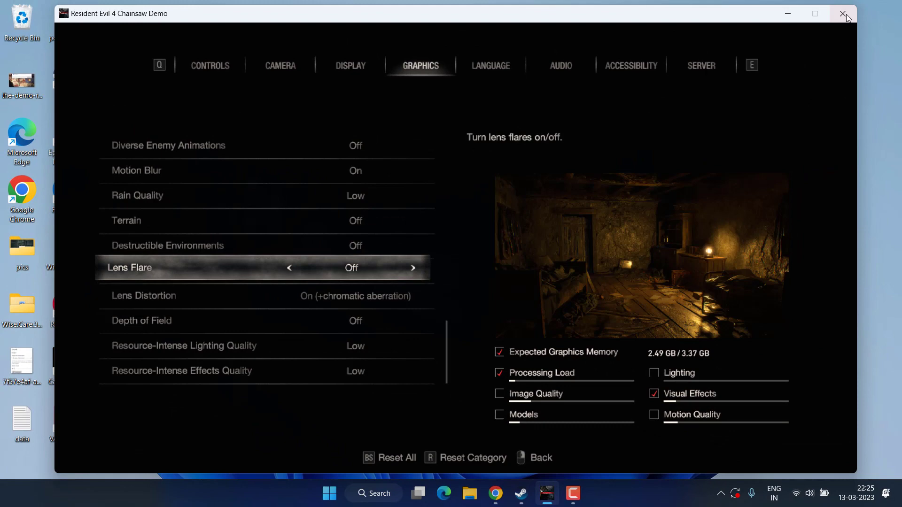
Close the Resident Evil 4 Chainsaw Demo window and then the Steam window
left_click(842, 13)
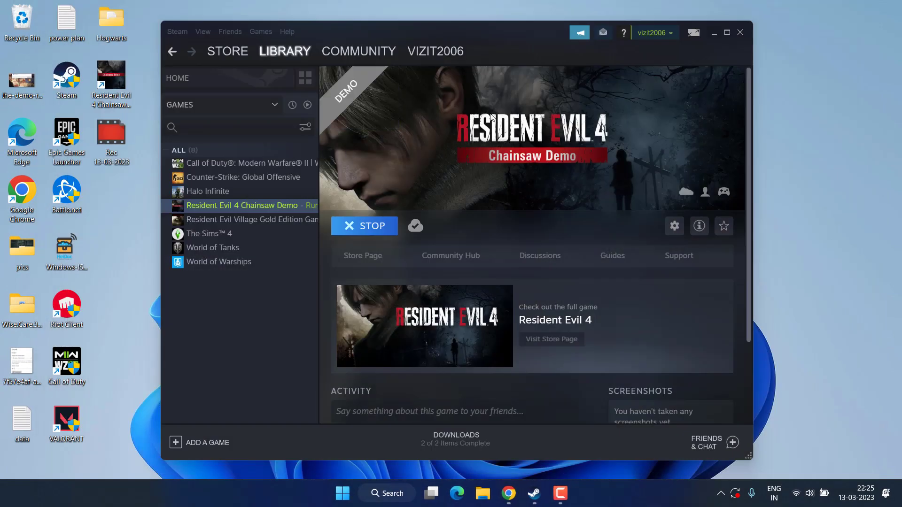
left_click(742, 36)
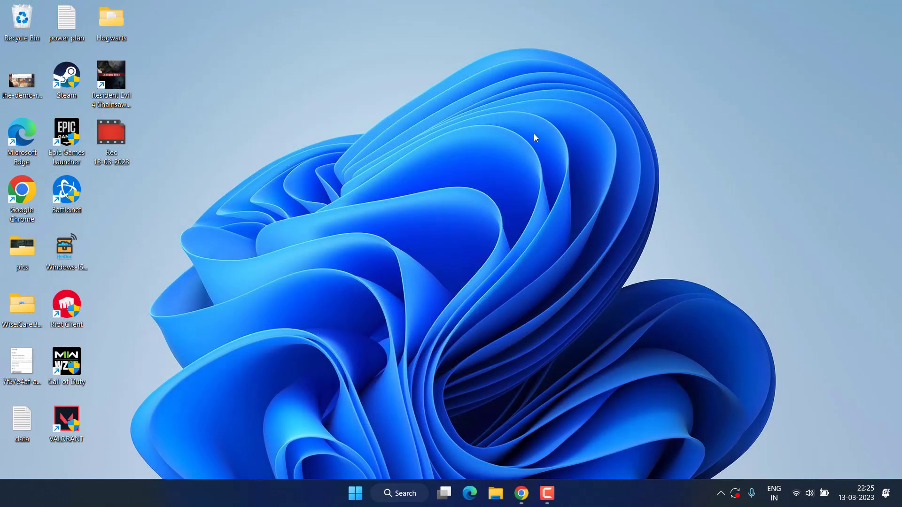